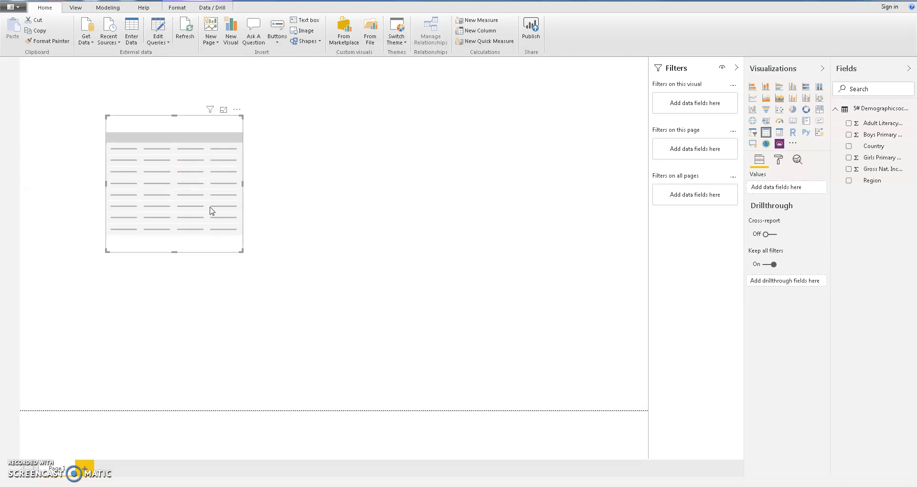
# Enlarge the empty table and add Adult Literacy %, Boys Primary School %, Country, Girls Primary School %, Gross Nat. Income Per Capita $ and Region
pyautogui.moveTo(244, 253); pyautogui.dragTo(498, 334)
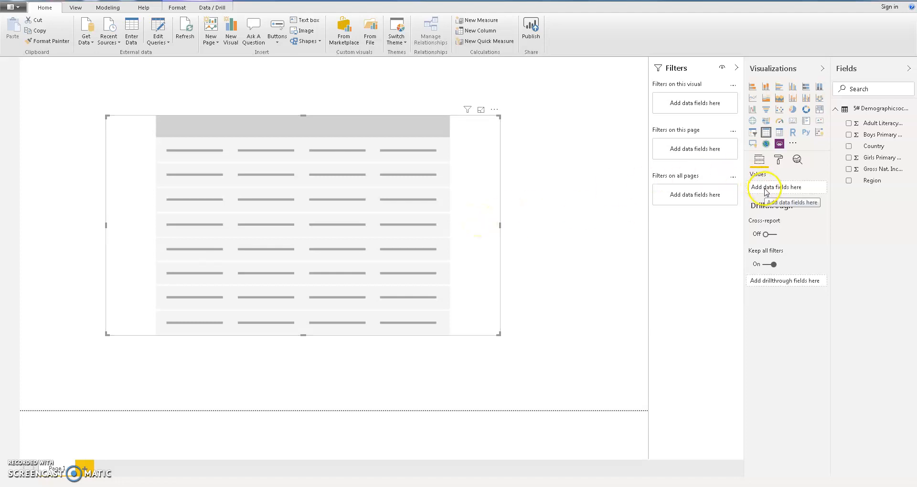
pyautogui.moveTo(864, 126); pyautogui.dragTo(778, 187)
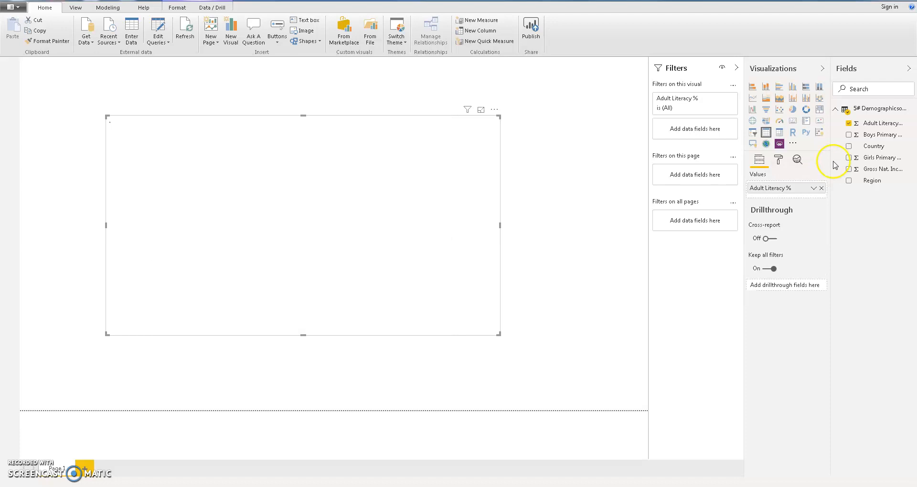
pyautogui.moveTo(864, 150); pyautogui.dragTo(794, 200)
pyautogui.moveTo(880, 145); pyautogui.dragTo(802, 204)
pyautogui.moveTo(877, 158); pyautogui.dragTo(791, 234)
pyautogui.moveTo(872, 181); pyautogui.dragTo(797, 241)
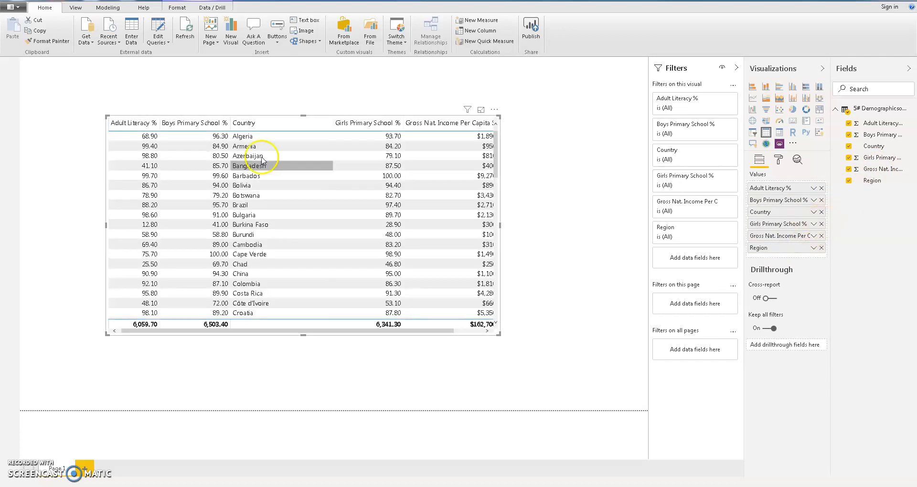
# Move the table to the page's upper-left area and enlarge it so that the Region column fits
pyautogui.moveTo(280, 179); pyautogui.dragTo(237, 129)
pyautogui.moveTo(458, 285); pyautogui.dragTo(498, 304)
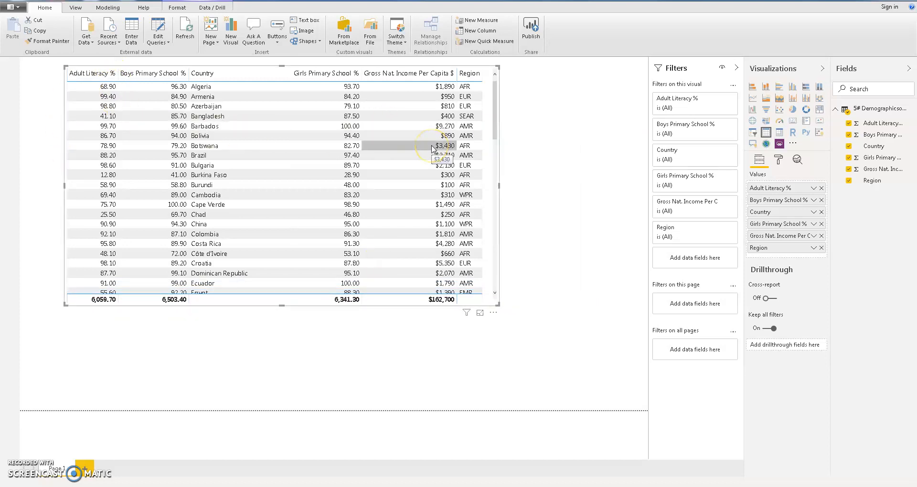
pyautogui.click(609, 159)
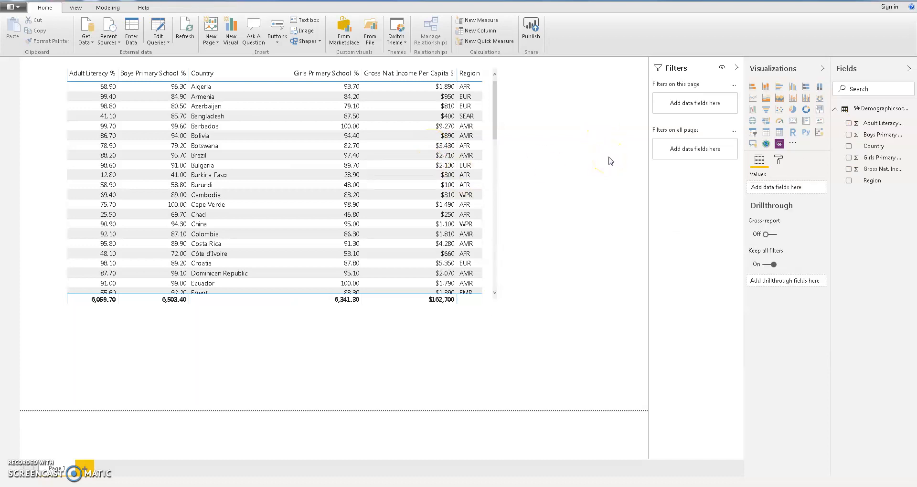
# Insert two empty slicers below the table and narrow each so they sit side by side
pyautogui.click(753, 135)
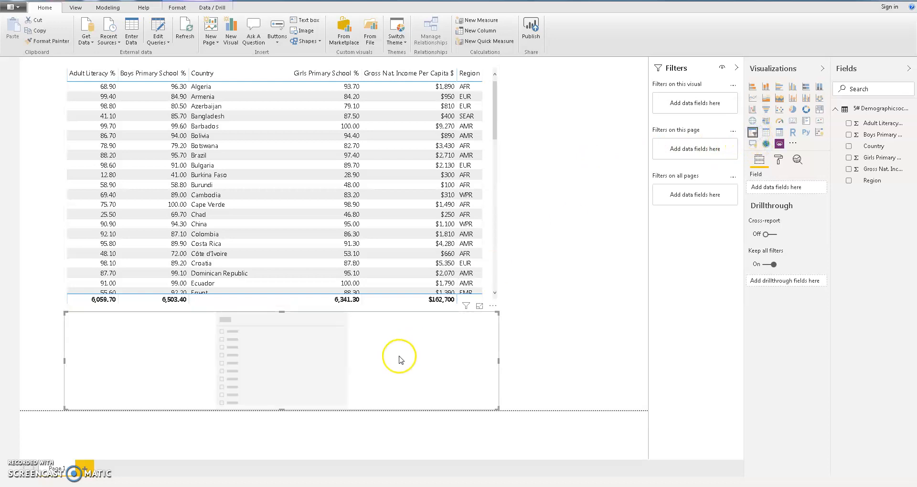
pyautogui.moveTo(454, 363); pyautogui.dragTo(123, 377)
pyautogui.click(586, 162)
pyautogui.click(747, 135)
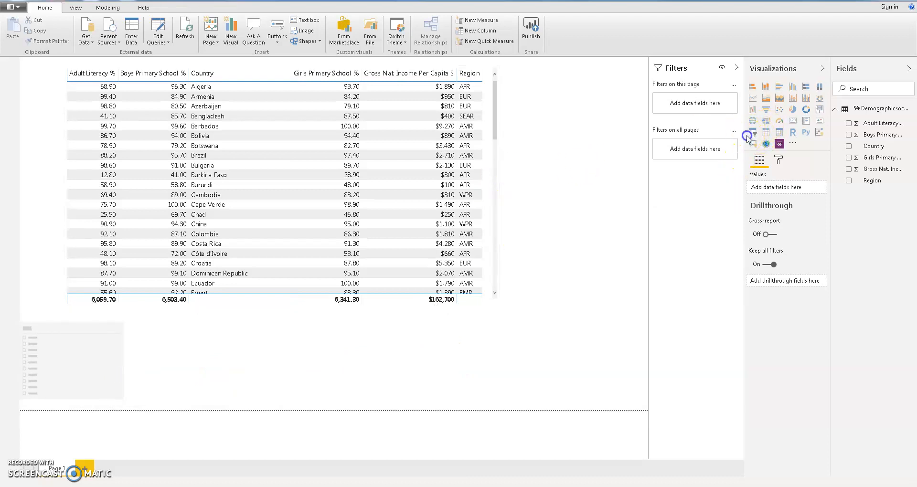
pyautogui.moveTo(501, 362); pyautogui.dragTo(260, 378)
# Add a third and a fourth empty slicer to the row below the table and adjust their widths
pyautogui.click(455, 344)
pyautogui.click(753, 133)
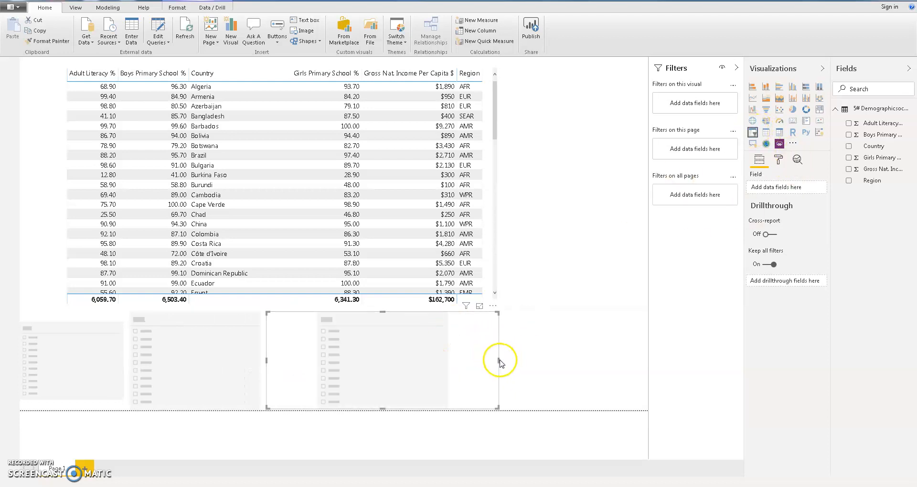
pyautogui.click(468, 350)
pyautogui.moveTo(499, 353); pyautogui.dragTo(420, 362)
pyautogui.click(590, 191)
pyautogui.click(753, 132)
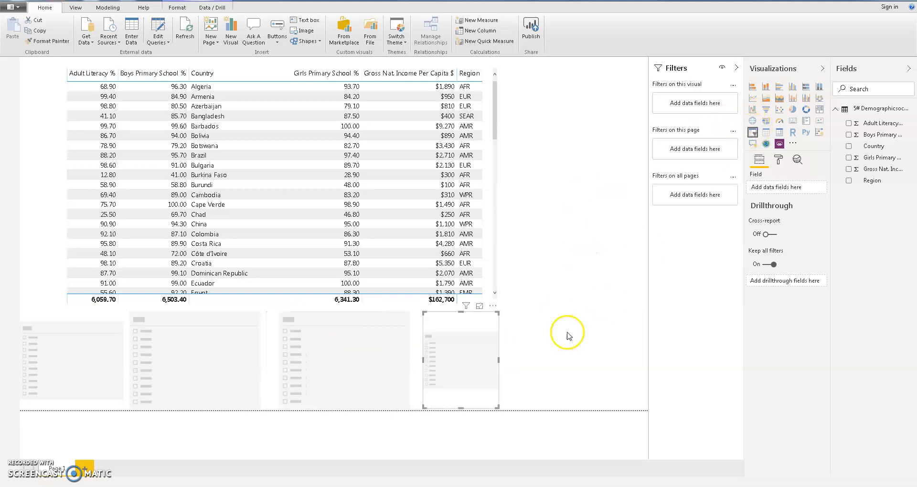
pyautogui.moveTo(500, 359); pyautogui.dragTo(535, 360)
# Sort the table by Adult Literacy % in descending order and check the sorted rows
pyautogui.click(97, 117)
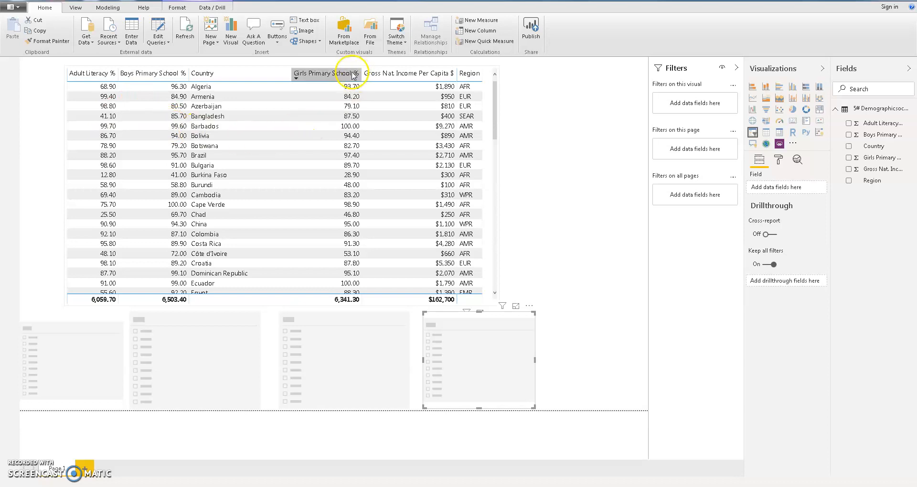
pyautogui.click(379, 180)
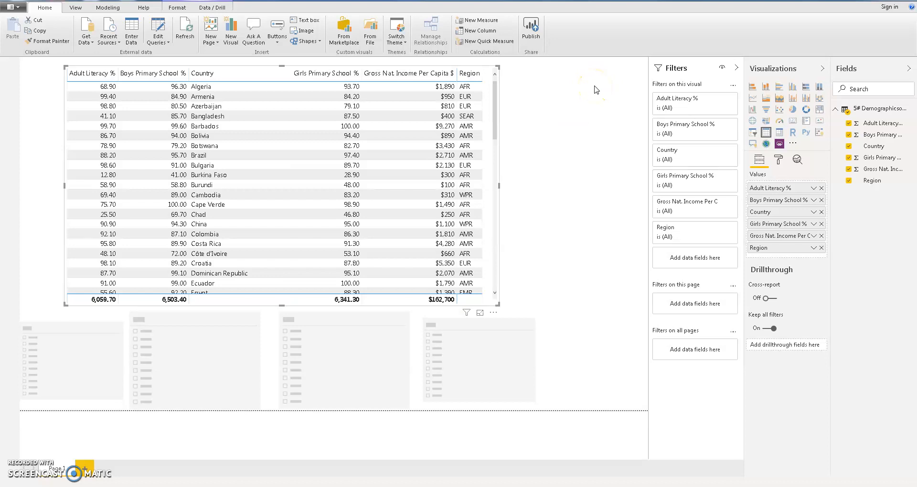
pyautogui.click(68, 363)
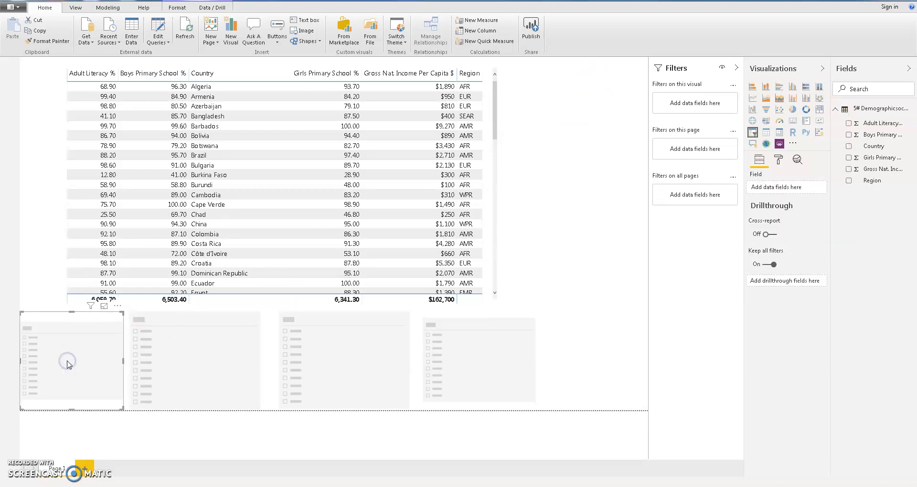
pyautogui.click(105, 75)
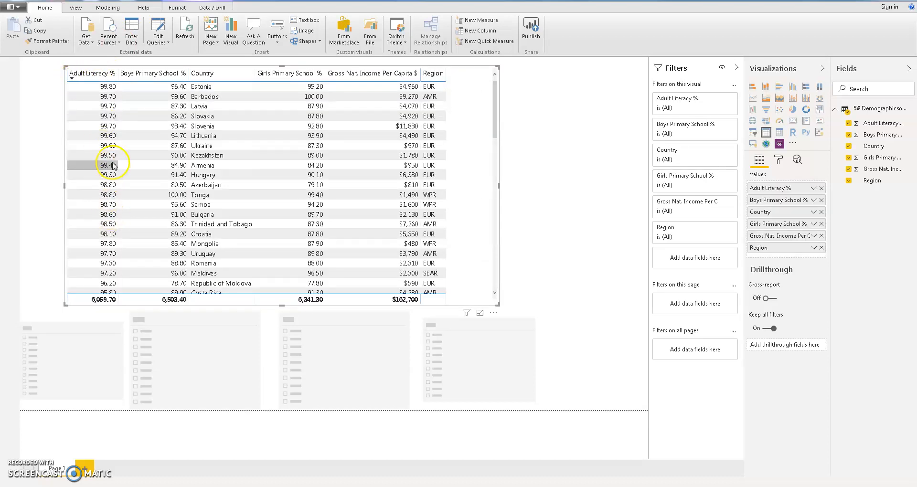
pyautogui.scroll(-10, 113, 163)
pyautogui.scroll(10, 111, 168)
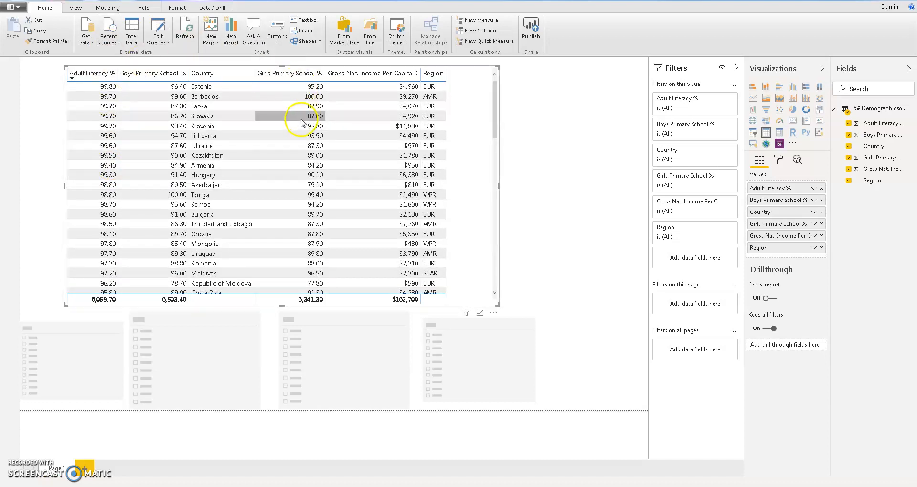
# Assign Girls Primary School % to the first slicer and raise its lower limit to about 50.93
pyautogui.click(68, 383)
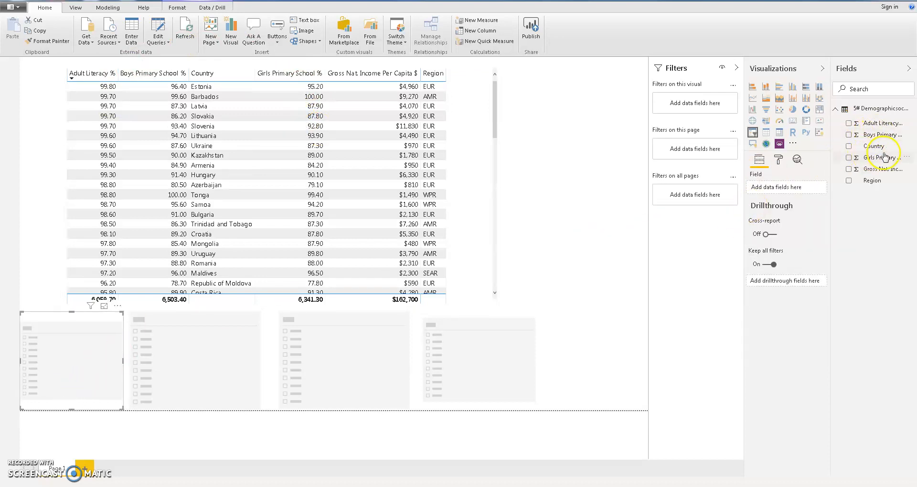
pyautogui.moveTo(885, 159); pyautogui.dragTo(765, 189)
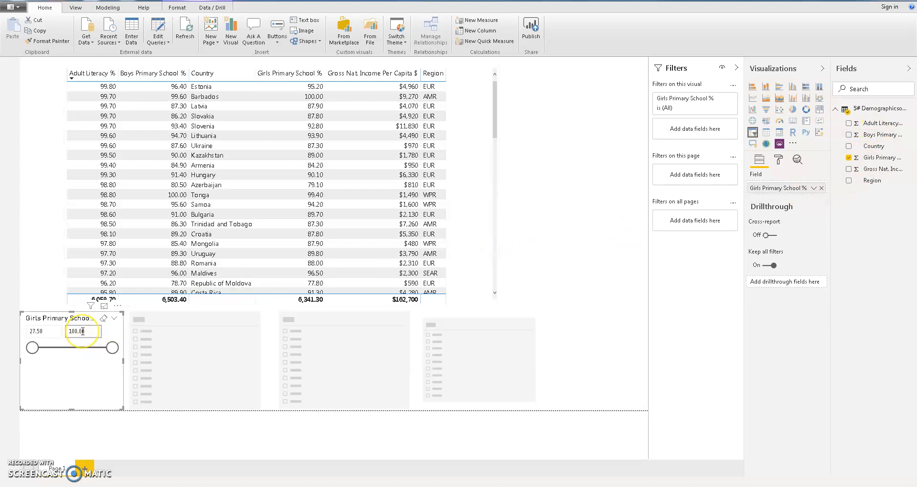
pyautogui.click(39, 336)
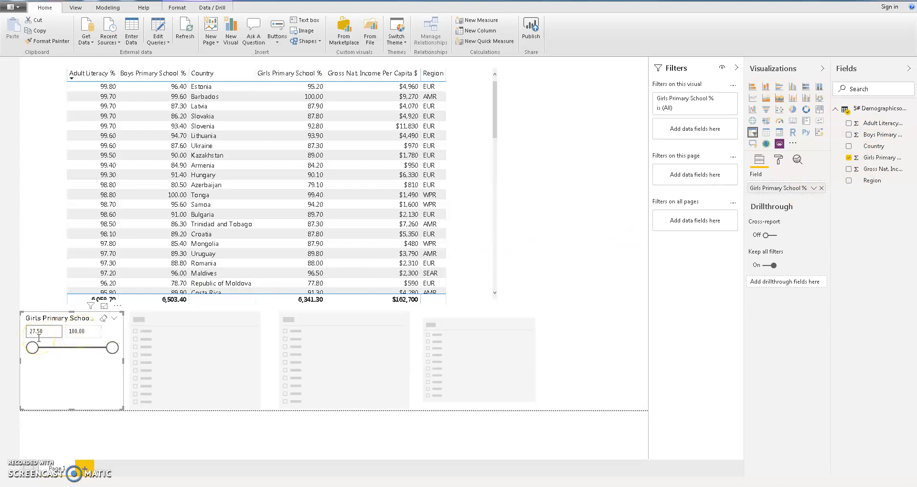
pyautogui.click(81, 336)
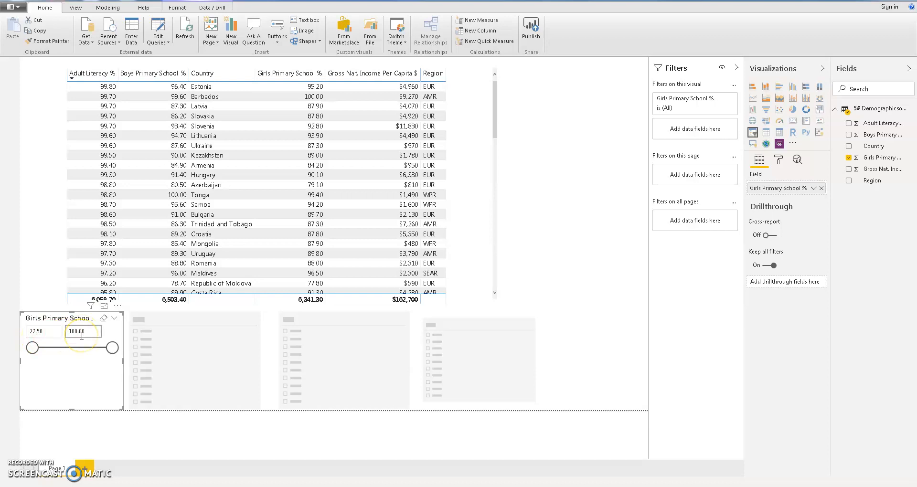
pyautogui.click(98, 90)
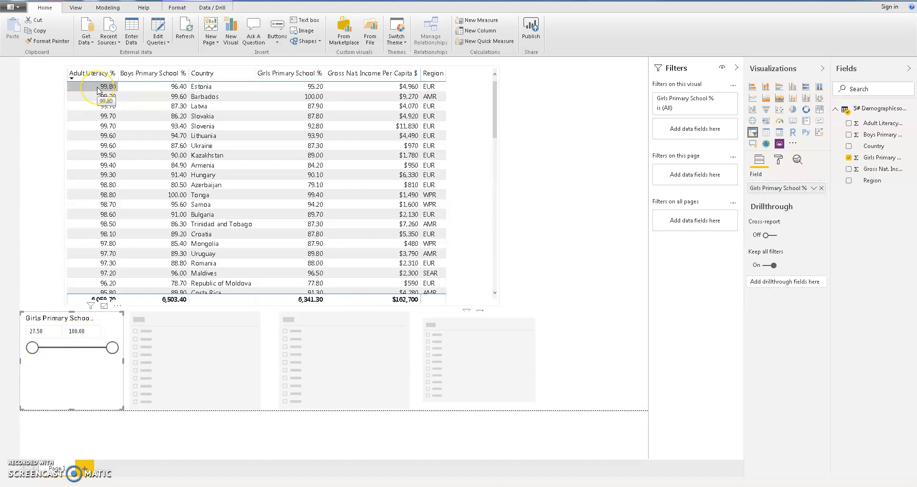
pyautogui.moveTo(30, 352); pyautogui.dragTo(30, 351)
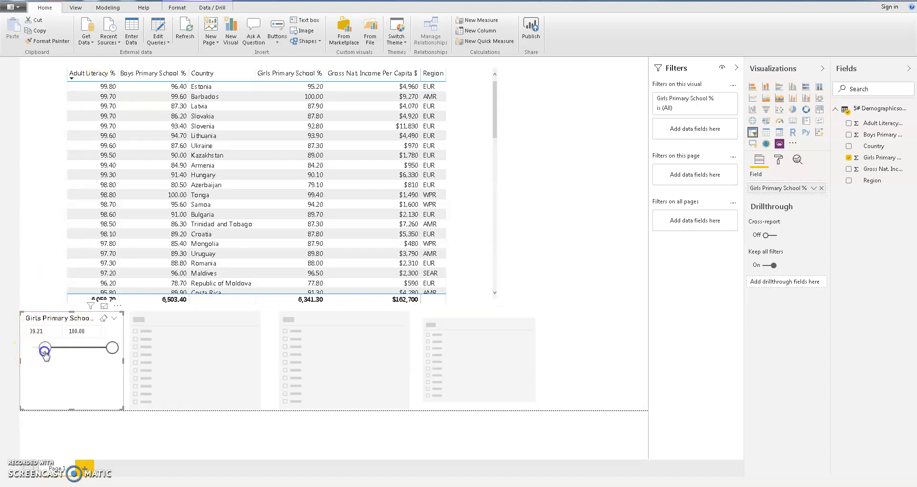
pyautogui.moveTo(56, 356); pyautogui.dragTo(56, 356)
# Examine the Adult Literacy % values in the filtered table from the highest to the lowest
pyautogui.click(140, 106)
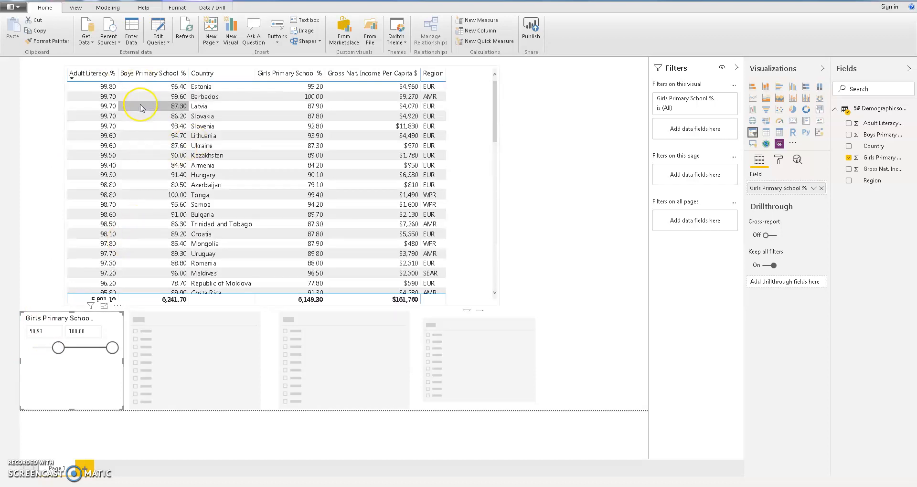
pyautogui.click(123, 160)
pyautogui.scroll(-10, 123, 163)
pyautogui.click(121, 231)
pyautogui.click(111, 290)
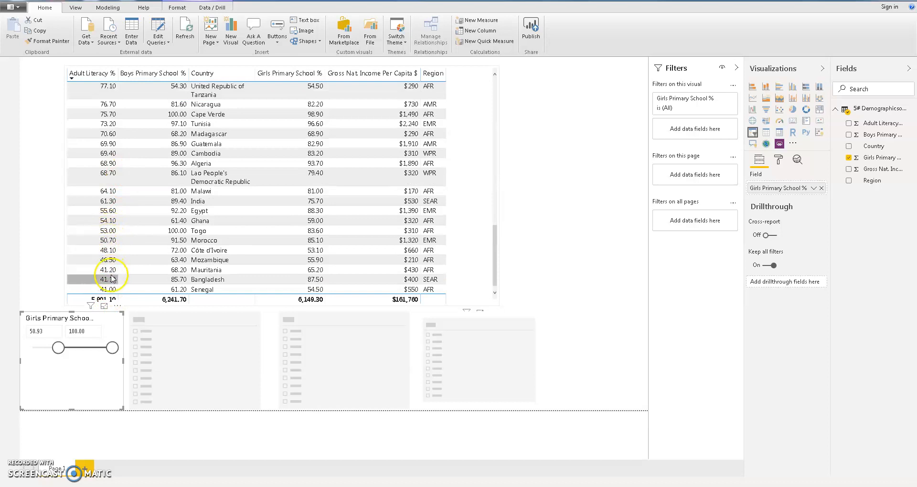
pyautogui.scroll(10, 111, 236)
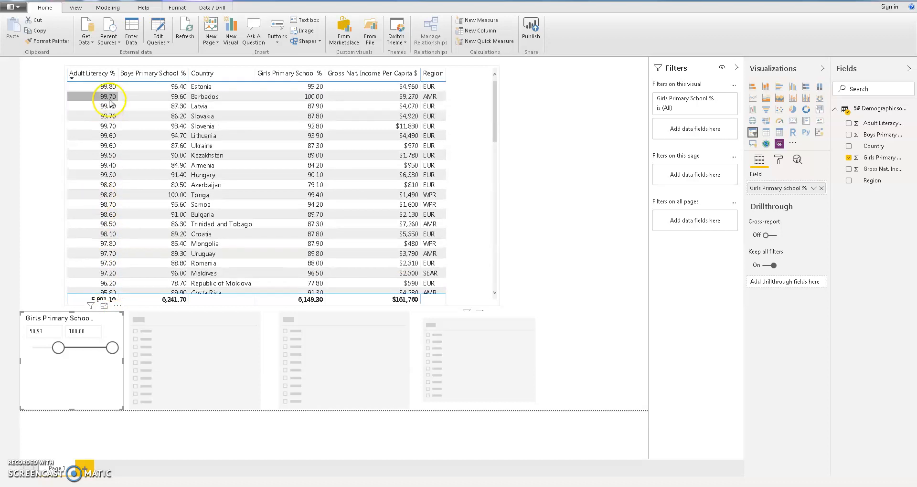
pyautogui.scroll(-10, 110, 118)
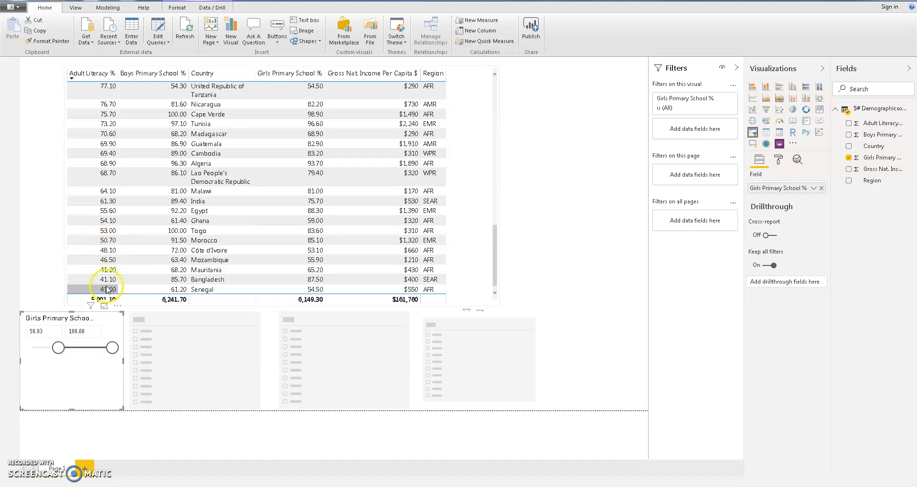
# Return the Girls Primary School % slicer's lower limit to 27.50 and reduce its upper limit to about 58.35
pyautogui.moveTo(54, 349); pyautogui.dragTo(12, 350)
pyautogui.moveTo(113, 348); pyautogui.dragTo(73, 349)
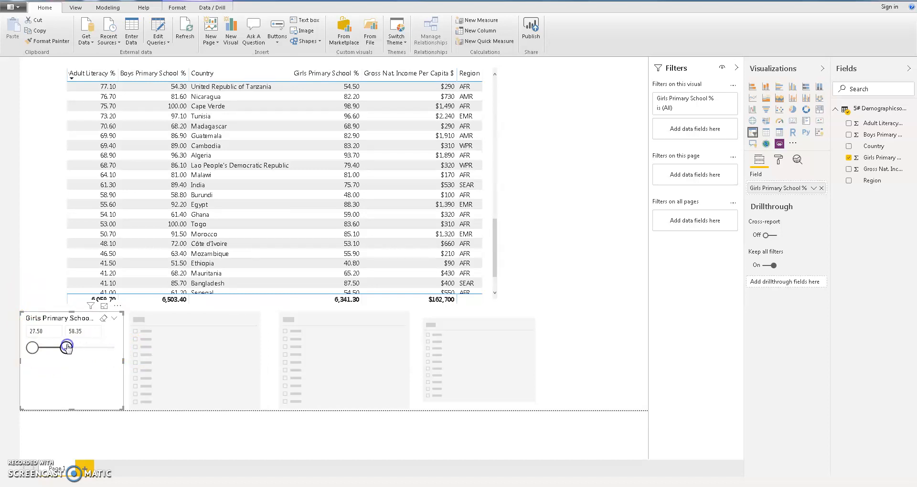
pyautogui.moveTo(68, 348); pyautogui.dragTo(66, 347)
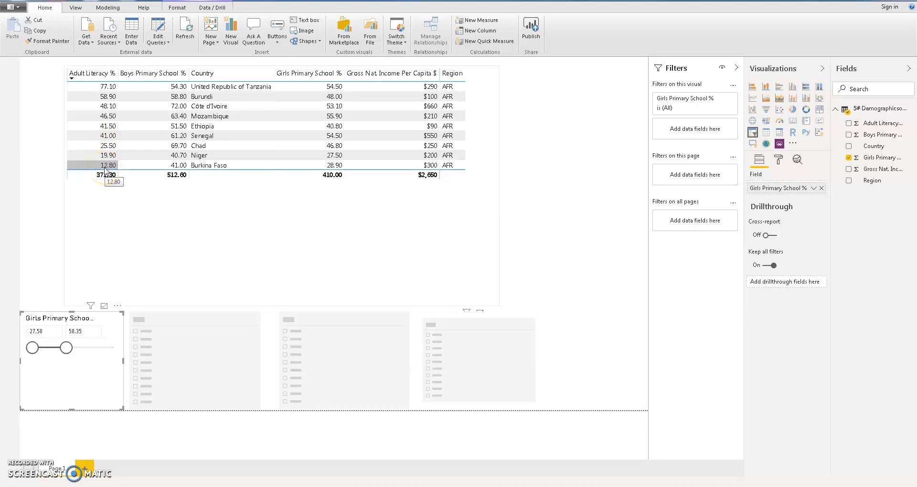
# Reset the Girls Primary School % slicer's upper limit to 100.00 and delete that slicer
pyautogui.moveTo(67, 352); pyautogui.dragTo(139, 349)
pyautogui.click(97, 379)
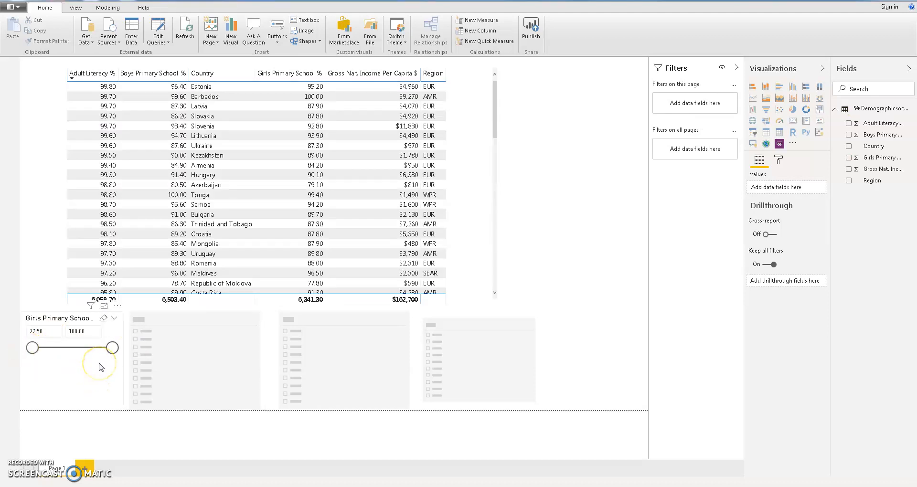
pyautogui.click(100, 366)
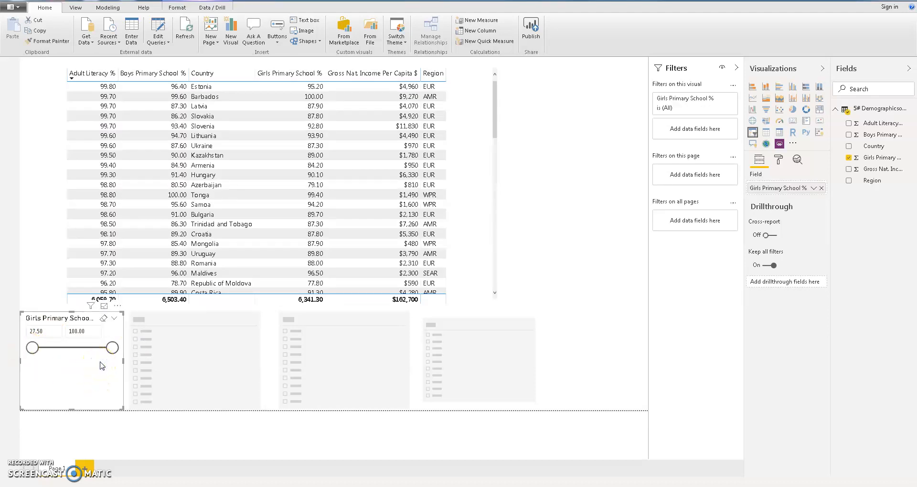
pyautogui.press('Delete')
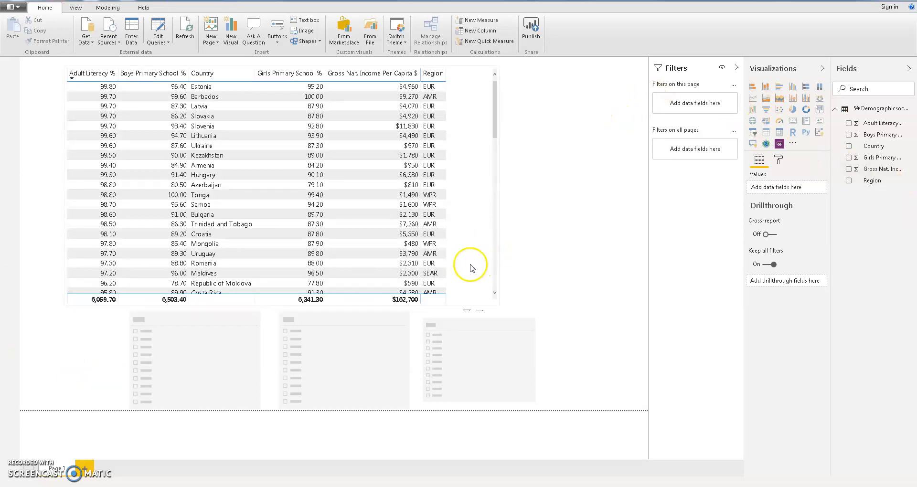
# Assign Gross Nat. Income Per Capita $ to the first remaining slicer and raise its lower limit to about $5,838.77
pyautogui.click(207, 361)
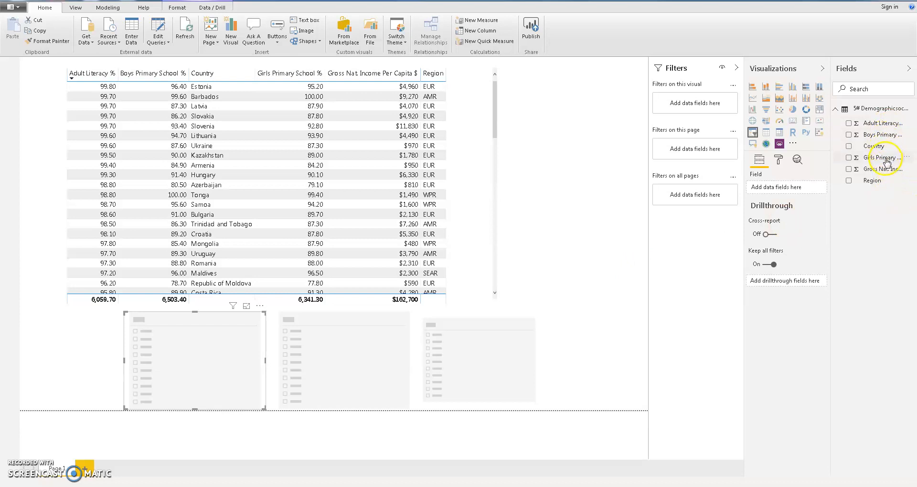
pyautogui.moveTo(884, 170); pyautogui.dragTo(789, 189)
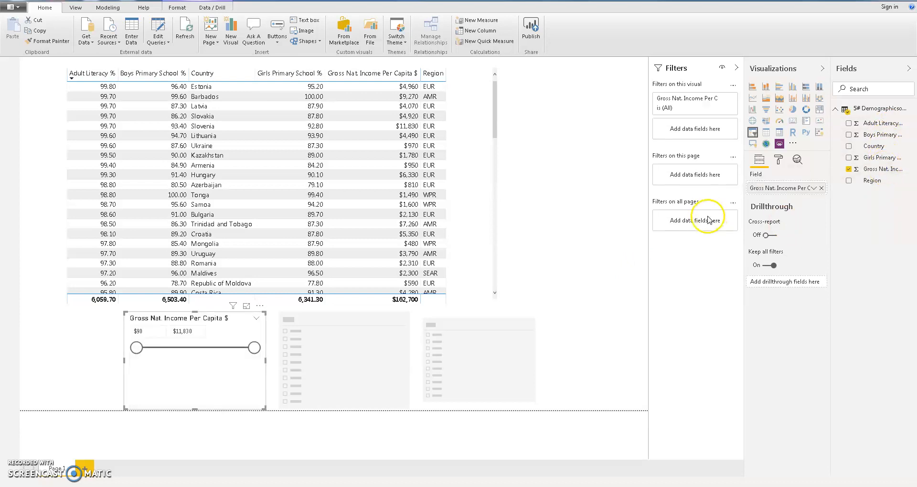
pyautogui.moveTo(137, 349); pyautogui.dragTo(195, 349)
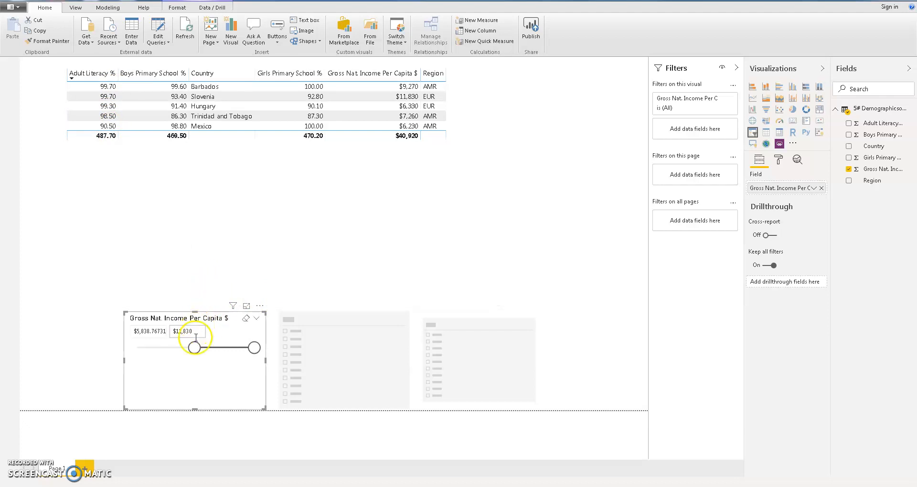
# Return the income slicer's lower limit to $90, reduce its upper limit to about $3,420.65 and review the filtered rows
pyautogui.moveTo(195, 348); pyautogui.dragTo(102, 347)
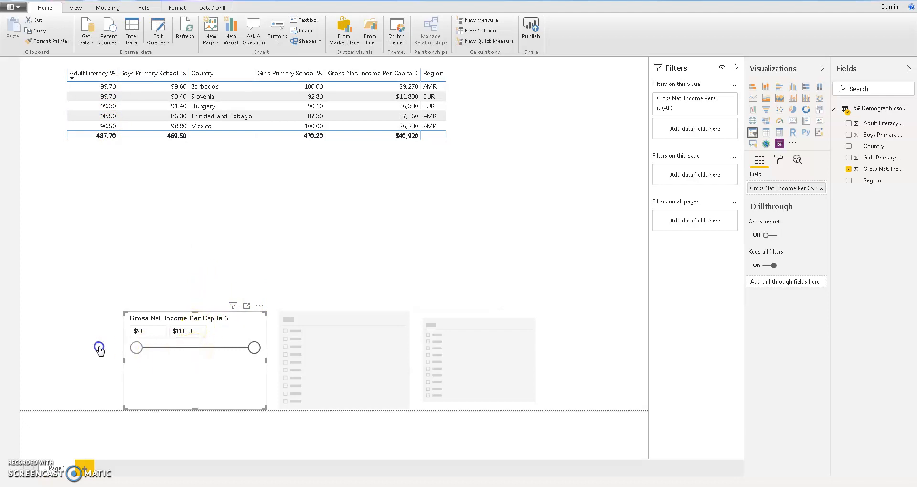
pyautogui.moveTo(254, 348); pyautogui.dragTo(194, 348)
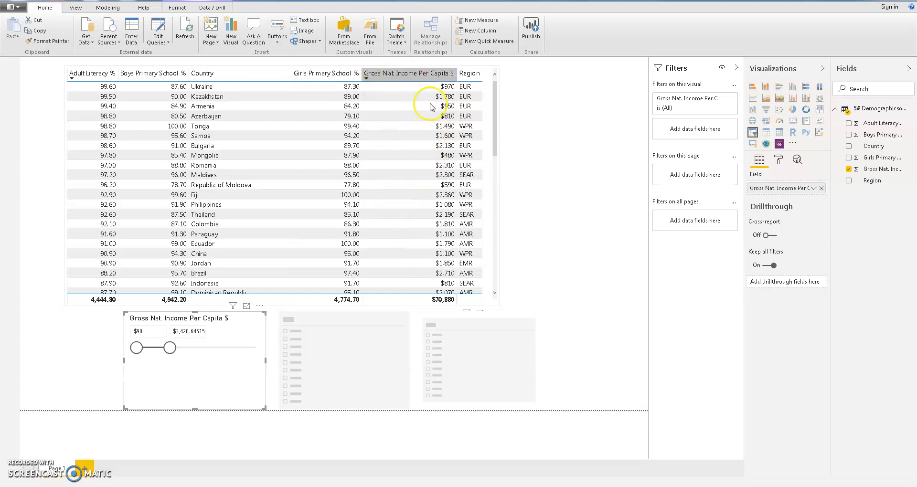
pyautogui.scroll(-3, 415, 176)
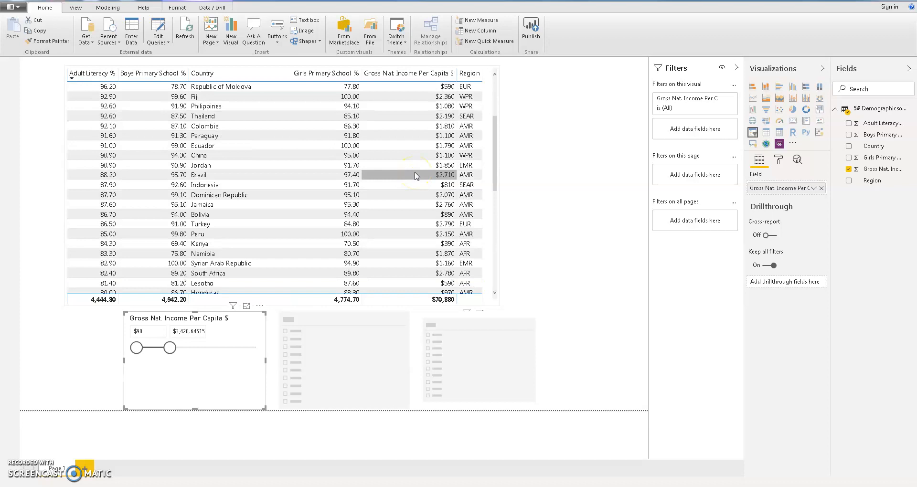
# Reduce the income slicer's upper limit to about $2,090.35 and examine adult literacy across the filtered countries
pyautogui.scroll(-10, 415, 176)
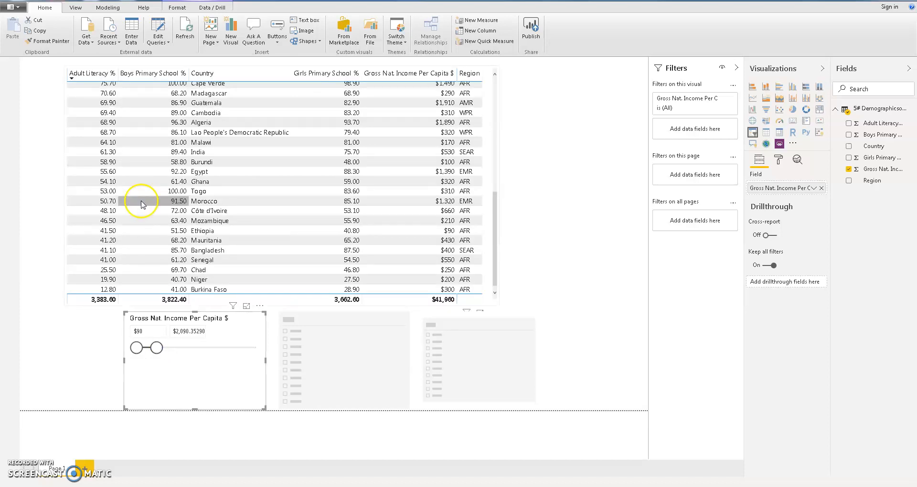
pyautogui.scroll(5, 142, 202)
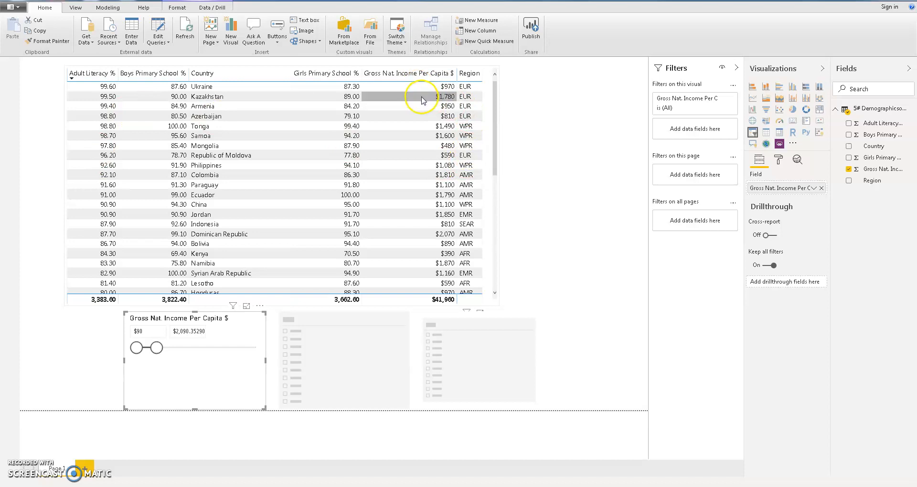
pyautogui.scroll(-5, 264, 173)
pyautogui.scroll(-2, 264, 173)
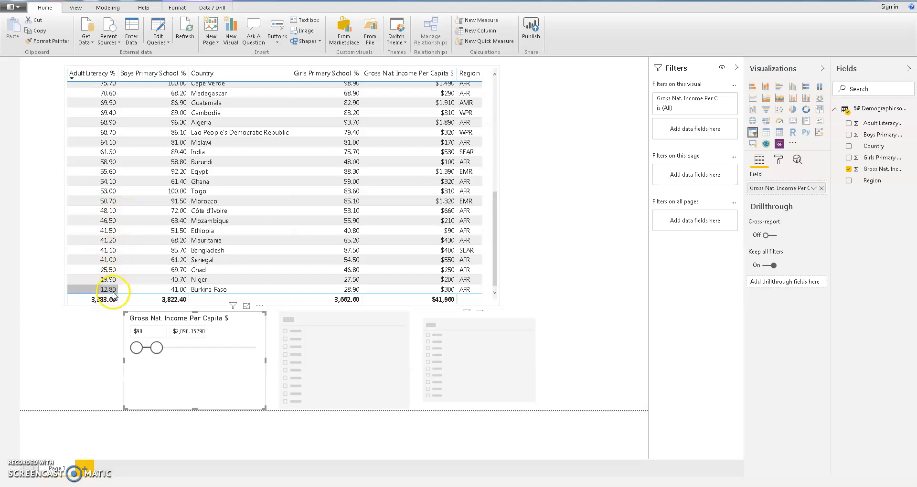
# Reset the Gross Nat. Income Per Capita $ slicer's upper limit to $11,830 and delete that slicer
pyautogui.moveTo(156, 348); pyautogui.dragTo(261, 347)
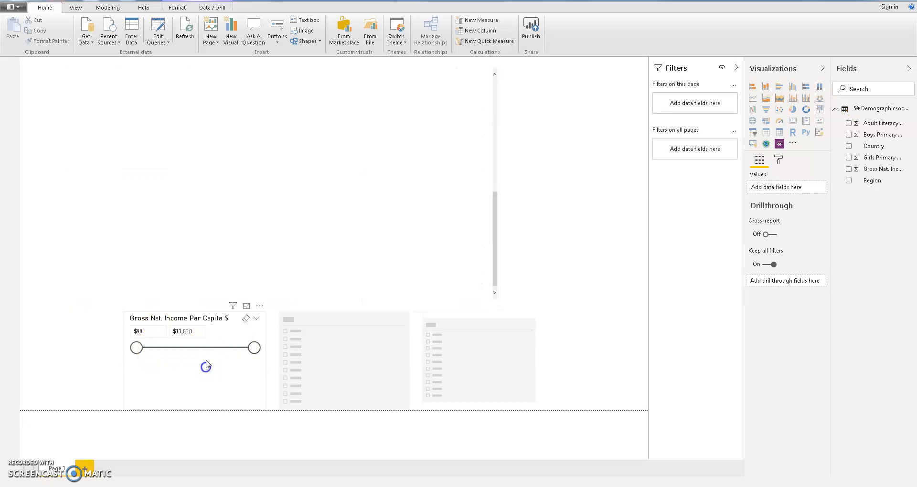
pyautogui.press('Delete')
# Assign the Region field to the first remaining empty slicer below the table
pyautogui.click(352, 354)
pyautogui.moveTo(874, 181); pyautogui.dragTo(789, 189)
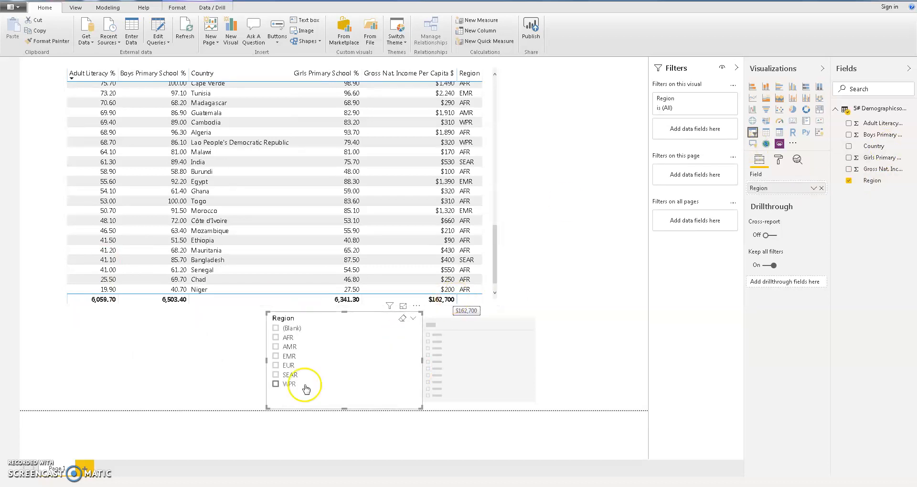
pyautogui.scroll(10, 270, 200)
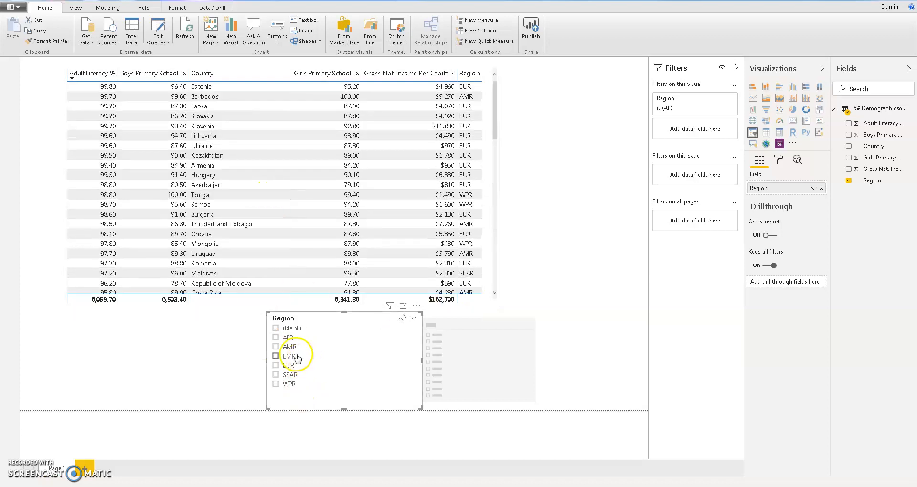
# Filter the table by AMR, EUR and SEAR one at a time with the Region slicer to compare adult literacy
pyautogui.click(275, 347)
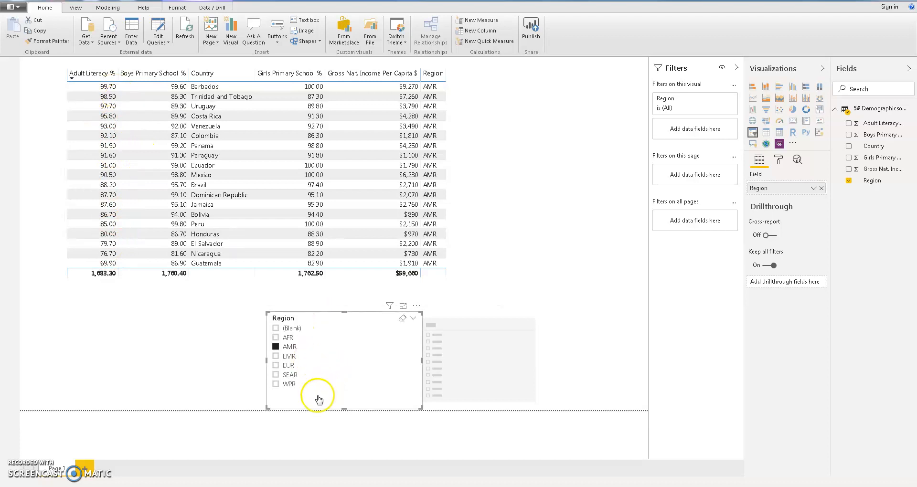
pyautogui.click(275, 365)
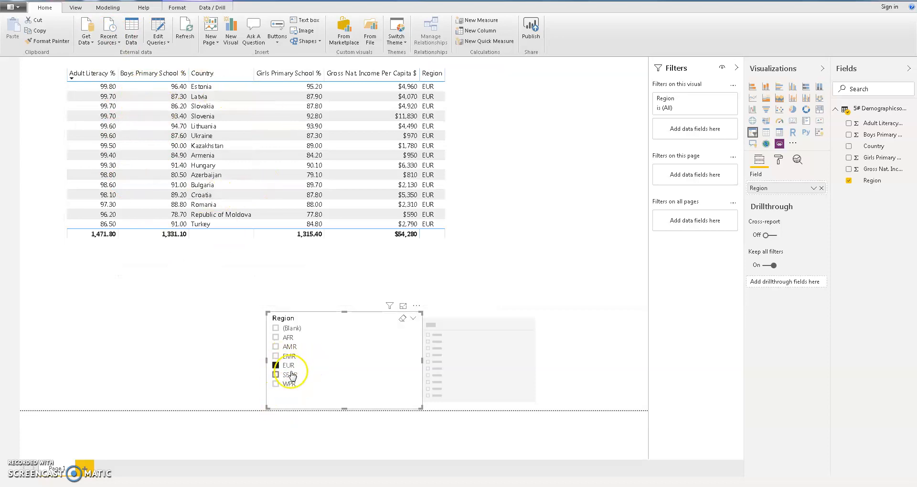
pyautogui.click(276, 375)
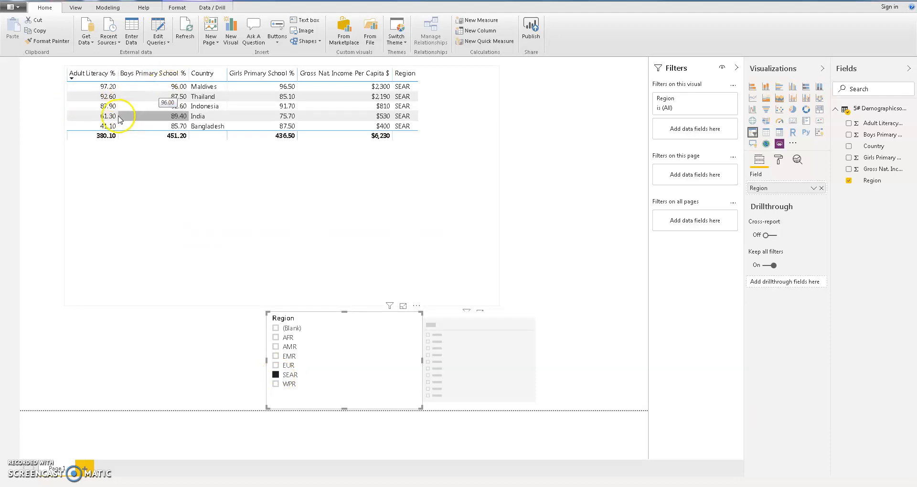
# Filter the table to the AFR region only and review its rows
pyautogui.click(275, 338)
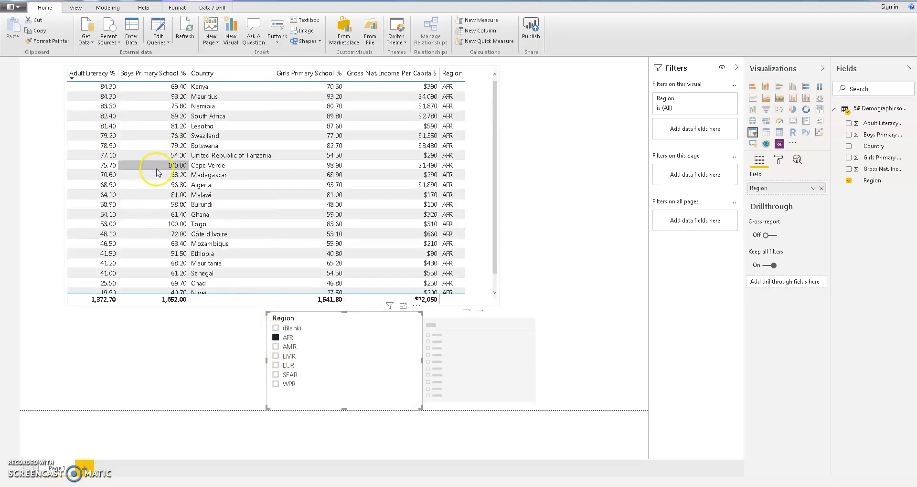
pyautogui.scroll(-1, 106, 123)
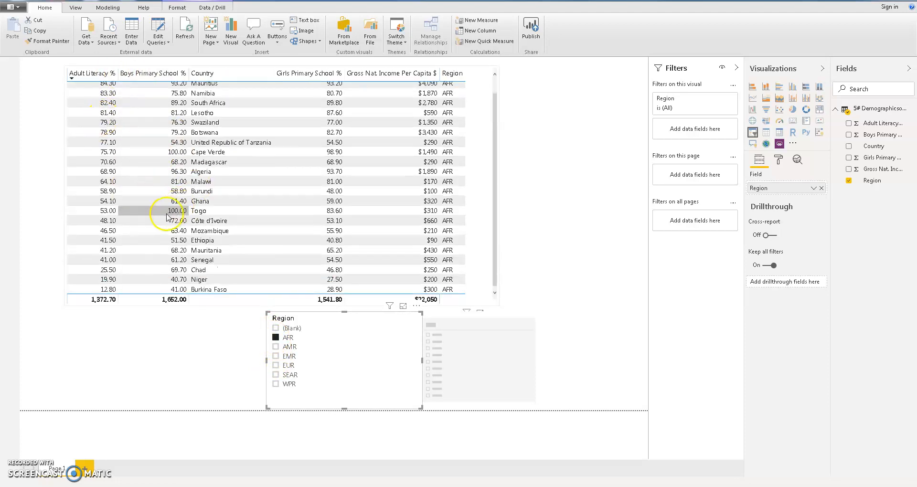
pyautogui.scroll(1, 165, 213)
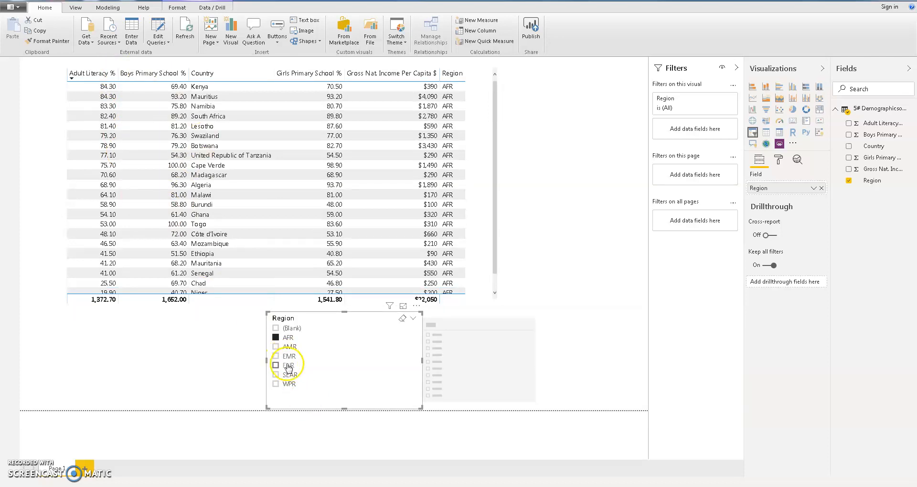
# Add SEAR to the AFR selection in the Region slicer and review the combined rows
pyautogui.keyDown('ctrl'); pyautogui.click(276, 375); pyautogui.keyUp('ctrl')
pyautogui.scroll(-2, 217, 161)
pyautogui.scroll(2, 219, 158)
pyautogui.scroll(-2, 218, 158)
pyautogui.scroll(2, 220, 144)
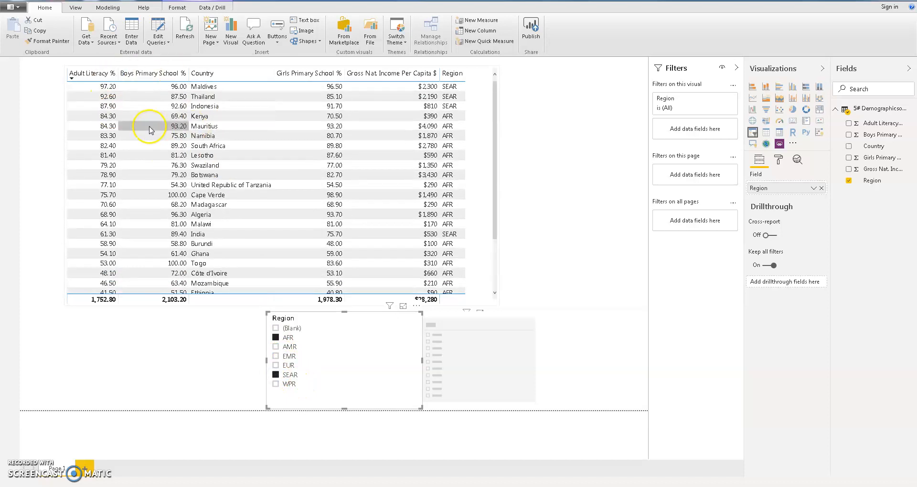
pyautogui.scroll(-3, 109, 276)
pyautogui.scroll(3, 224, 229)
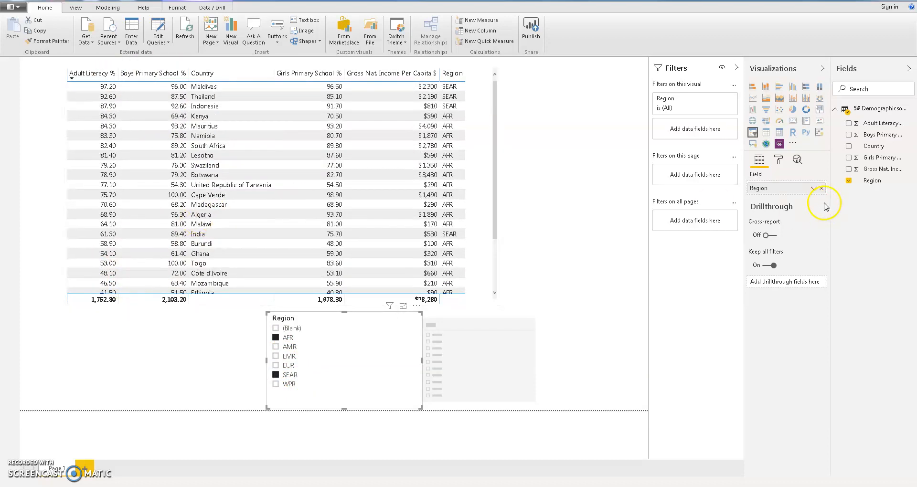
# Assign Girls Primary School % to the empty slicer and raise its lower limit to 51.00 to review the matching AFR and SEAR rows
pyautogui.click(481, 352)
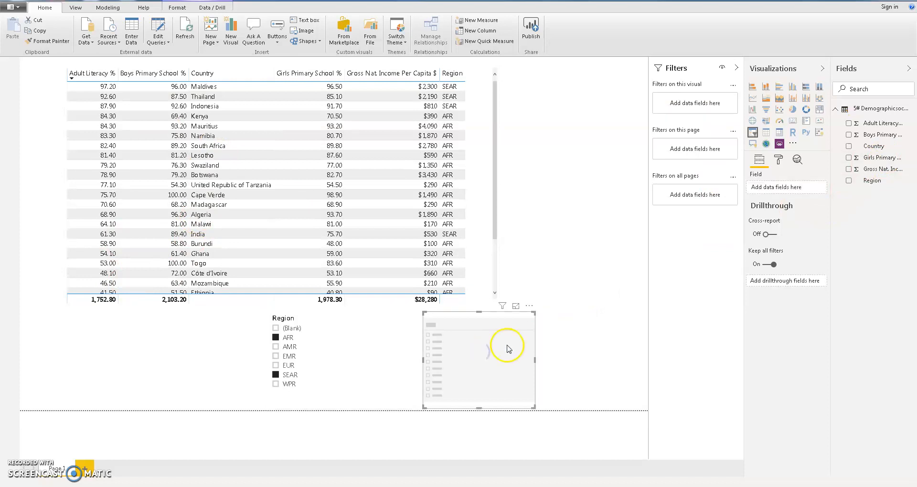
pyautogui.moveTo(889, 160); pyautogui.dragTo(793, 189)
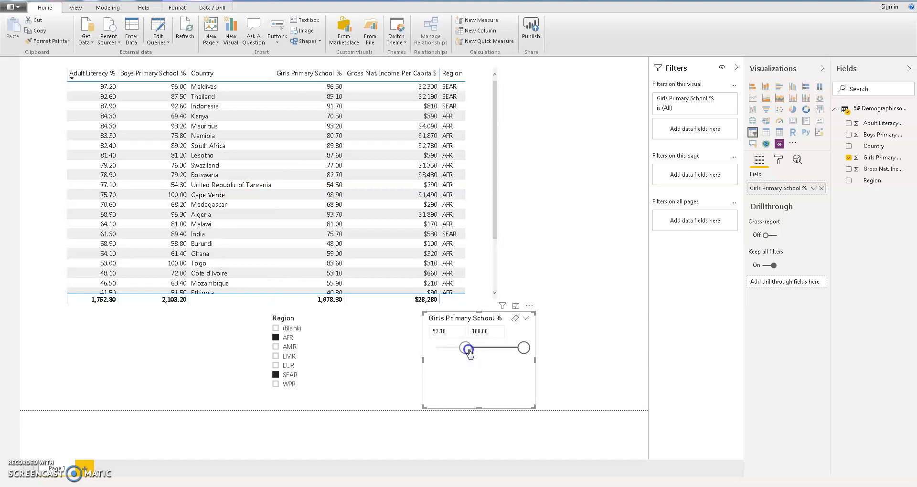
pyautogui.moveTo(468, 350); pyautogui.dragTo(465, 349)
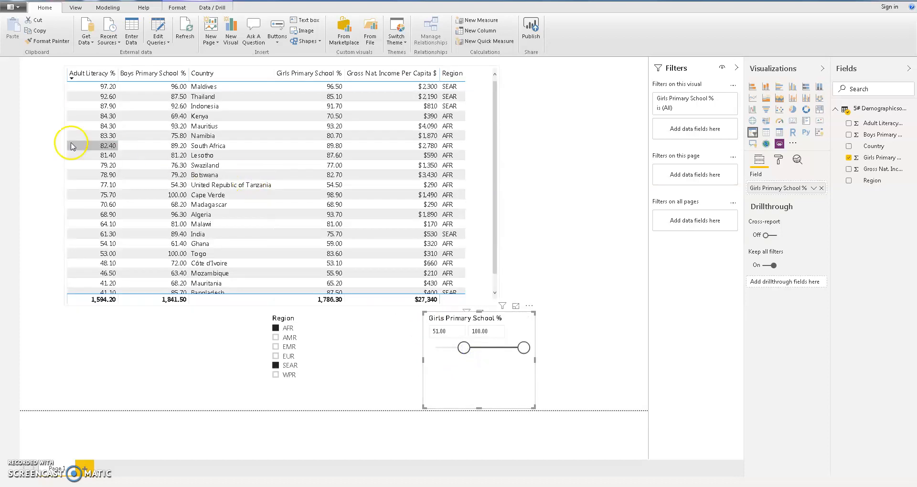
pyautogui.scroll(-1, 154, 172)
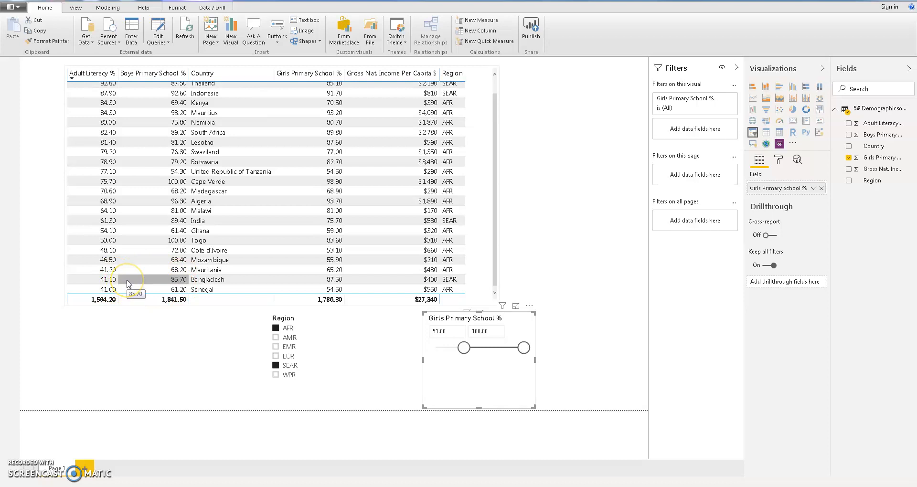
pyautogui.scroll(1, 128, 284)
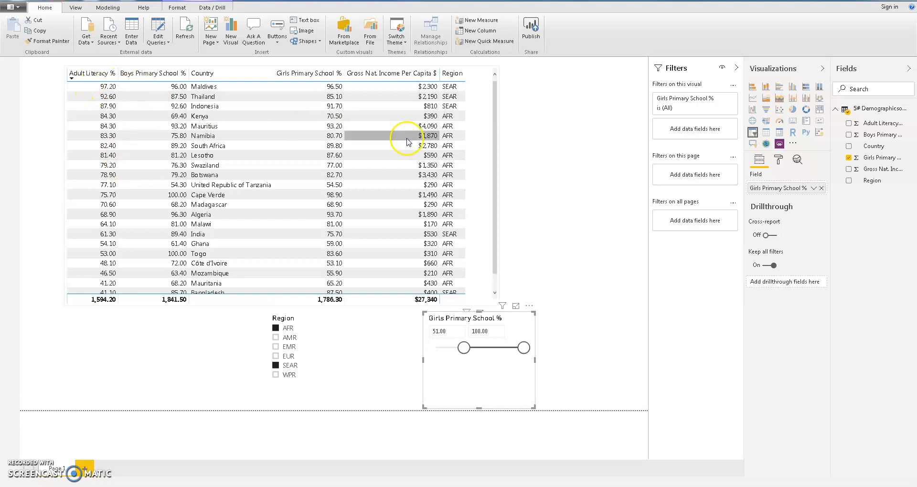
pyautogui.scroll(-1, 205, 127)
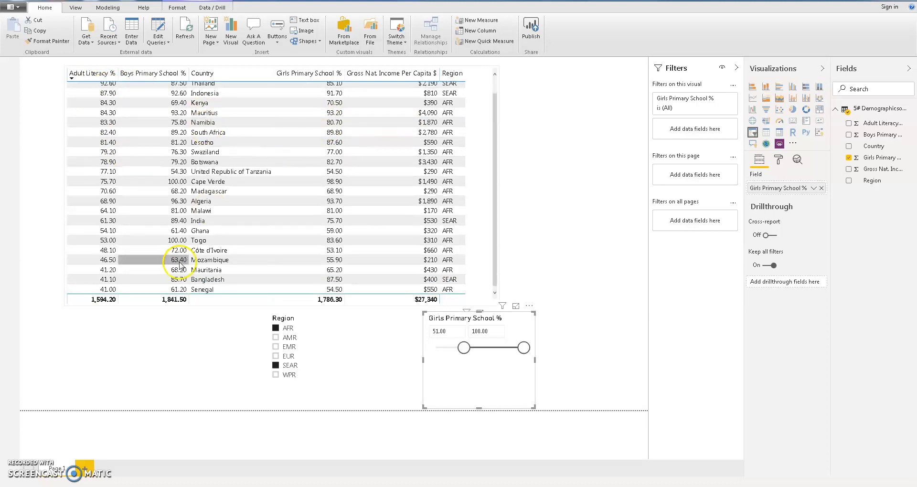
# Return the Girls Primary School % slicer's lower limit to 27.50, and reduce its upper limit to about 51.43 before resetting it to 100.00
pyautogui.moveTo(462, 348); pyautogui.dragTo(435, 348)
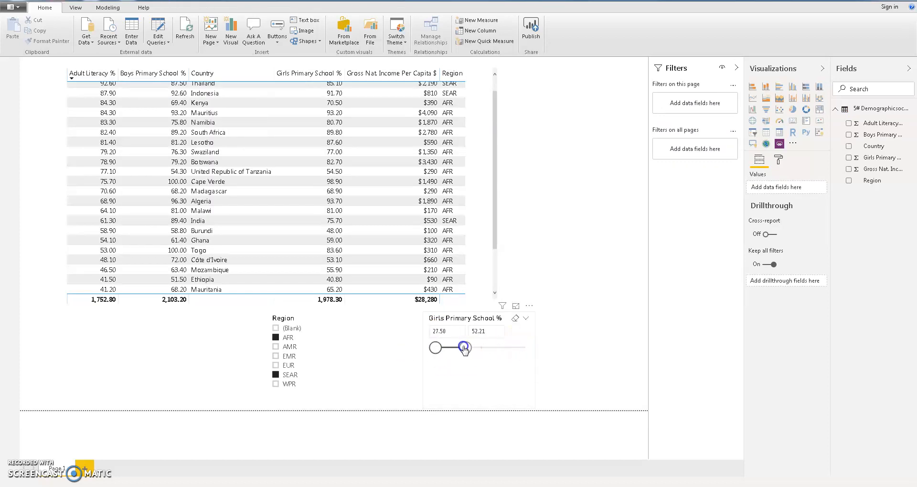
pyautogui.click(463, 348)
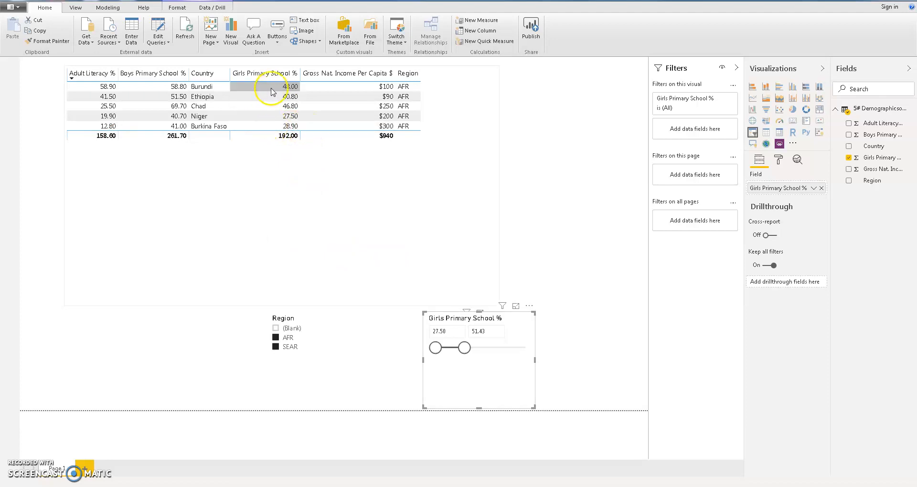
pyautogui.moveTo(464, 347); pyautogui.dragTo(524, 348)
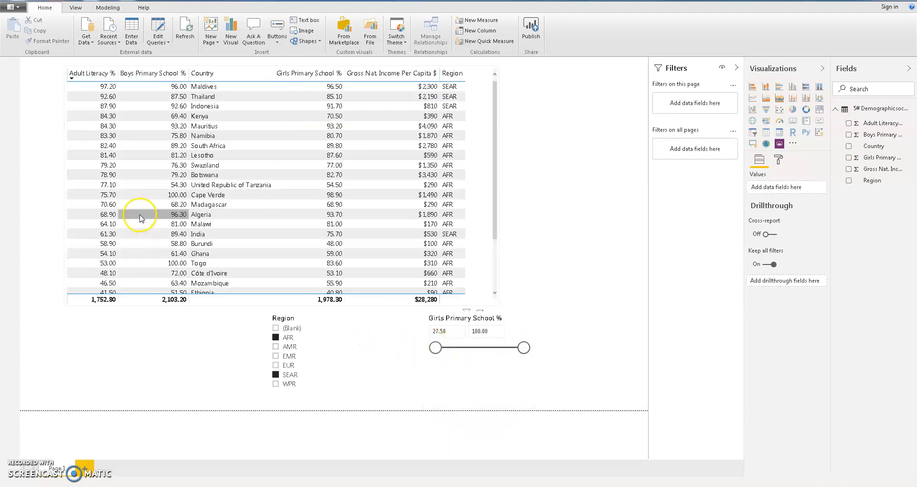